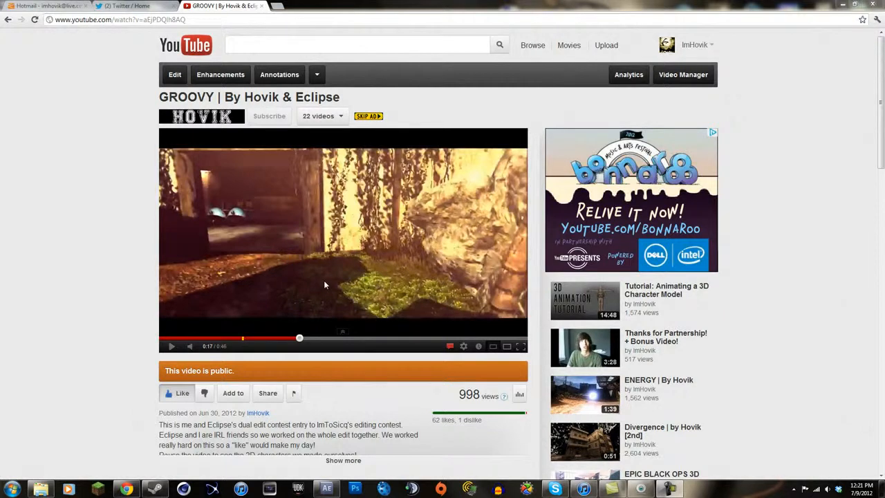
Play a few seconds of the GROOVY video to examine its warp effect, and pause it
click(339, 249)
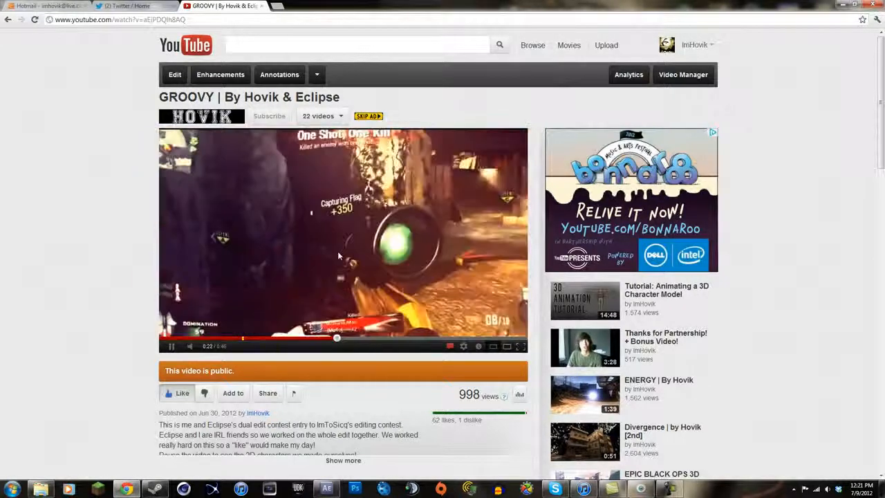
click(337, 304)
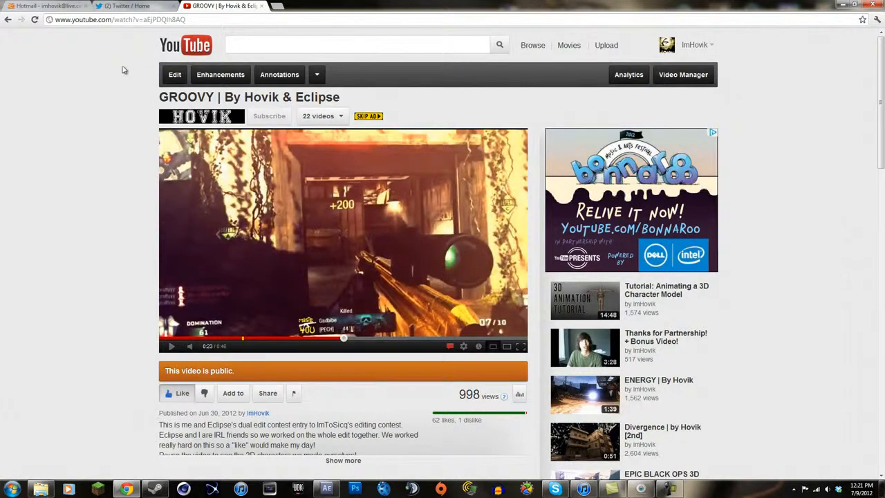
click(126, 5)
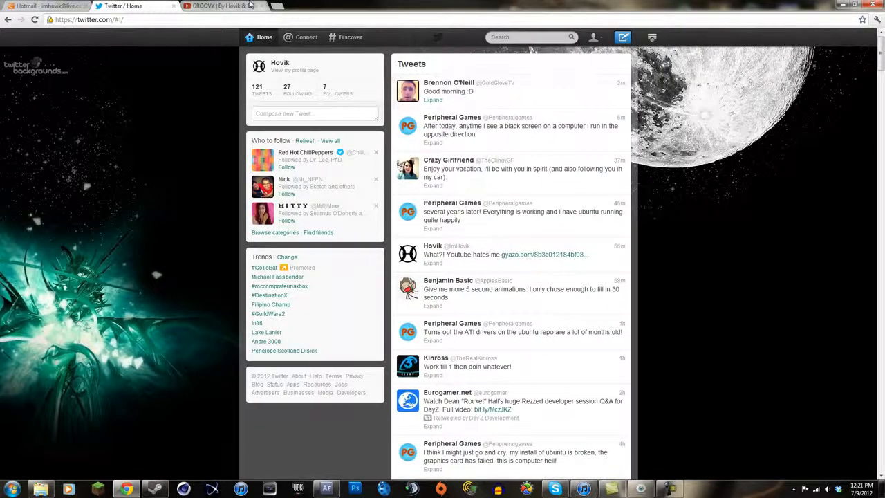
click(218, 6)
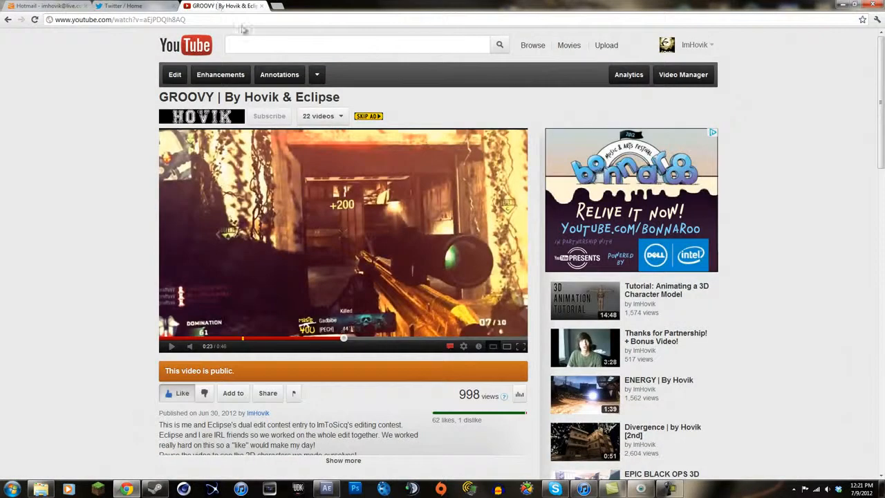
Switch to After Effects and apply Turbulent Displace to the r700 feed.mp4 layer, with the current time at 0;00;02;32
click(326, 489)
drag(339, 334, 503, 332)
drag(336, 332, 342, 334)
key(KP_Decimal)
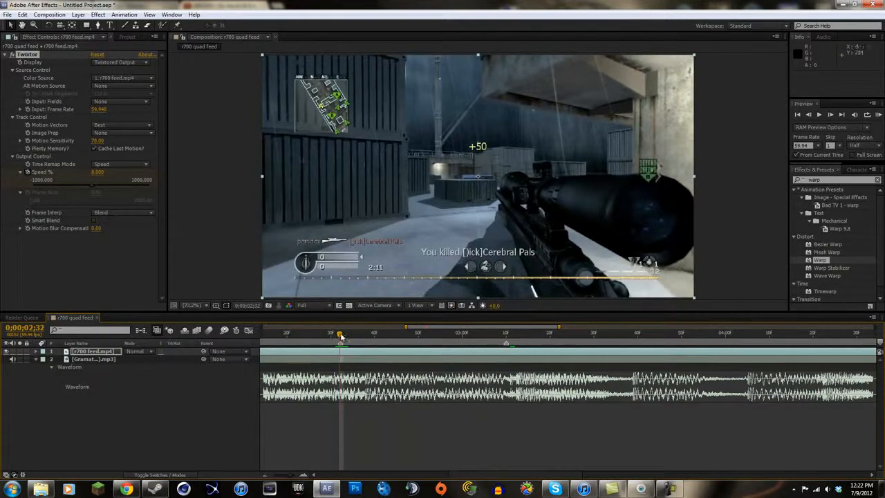
click(833, 180)
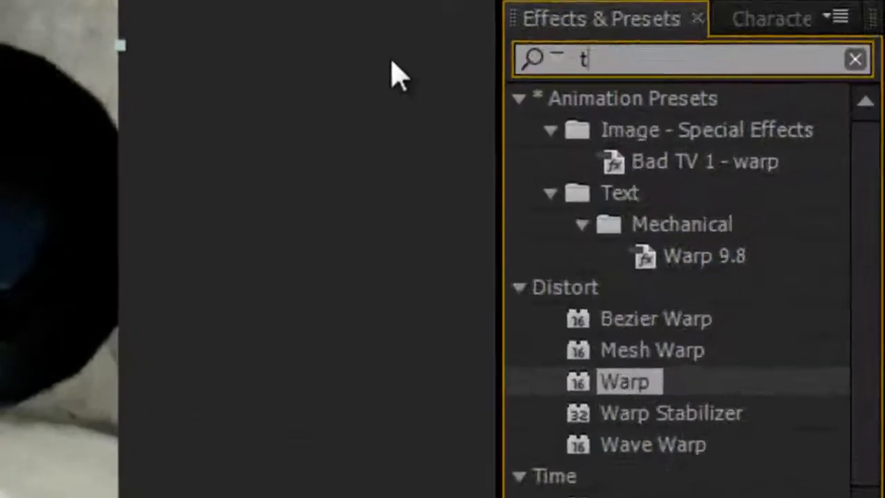
text(turbulen)
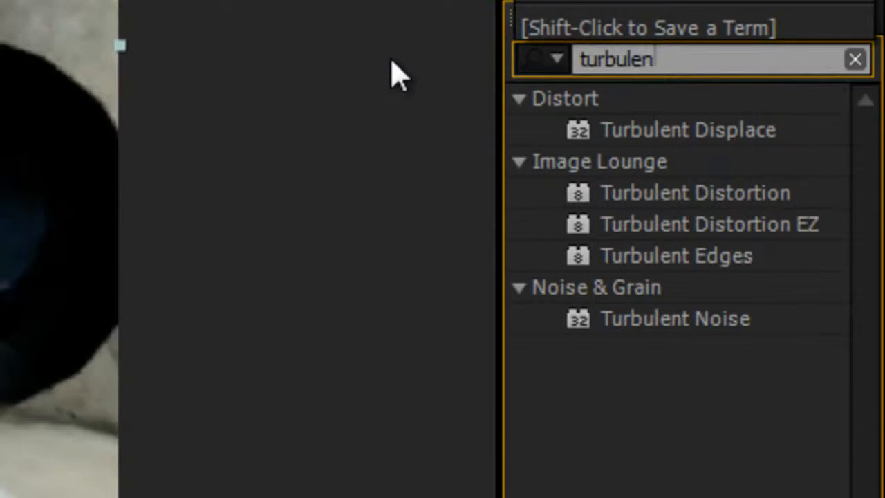
click(704, 133)
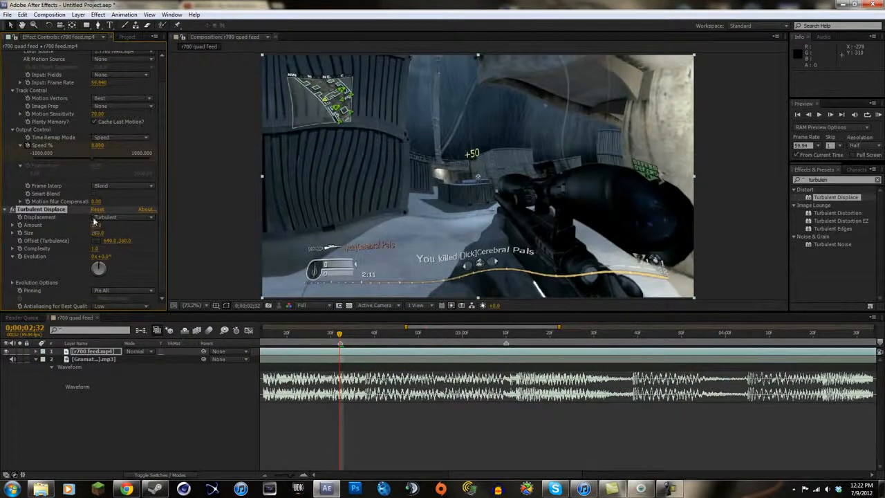
Keyframe the Turbulent Displace Amount at 0 at 0;00;02;32
click(96, 226)
text(0)
key(Return)
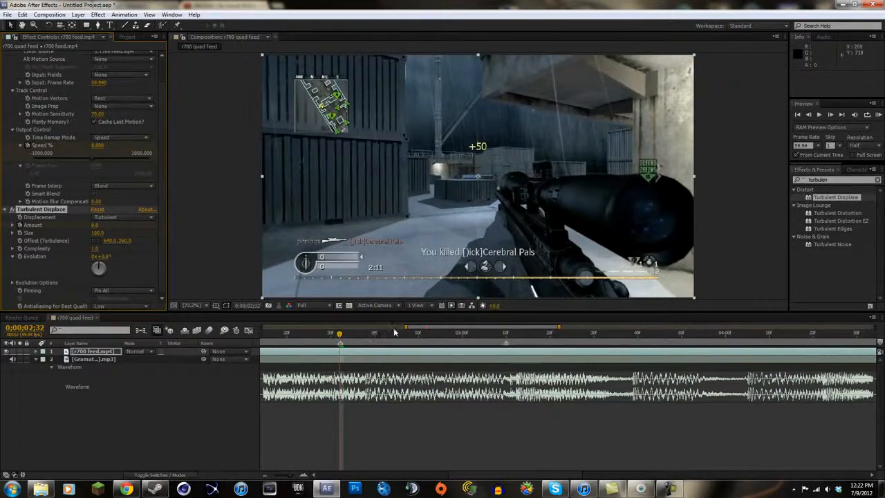
Keyframe the Turbulent Displace Amount at 55 at 0;00;02;49, midway between the two layer markers
click(423, 336)
mouse_move(422, 337)
mouse_down()
mouse_move(497, 340)
mouse_move(410, 337)
mouse_up()
key(minus)
key(minus)
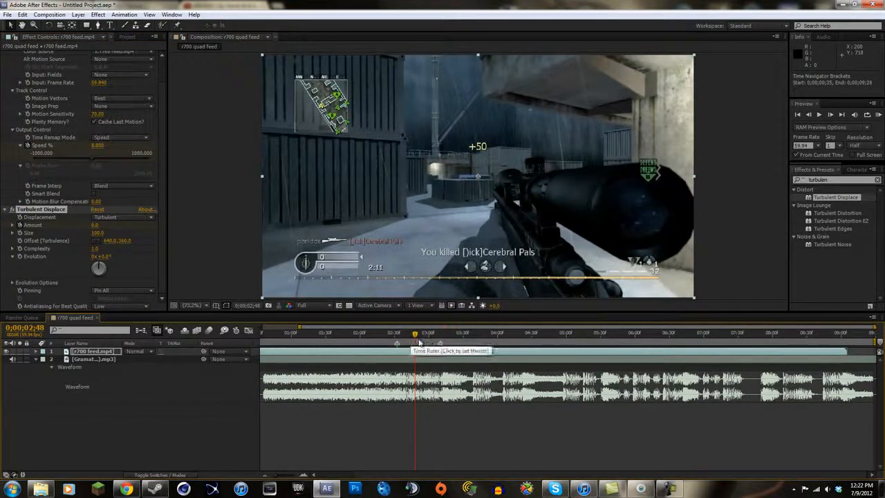
key(equal)
drag(414, 335, 410, 334)
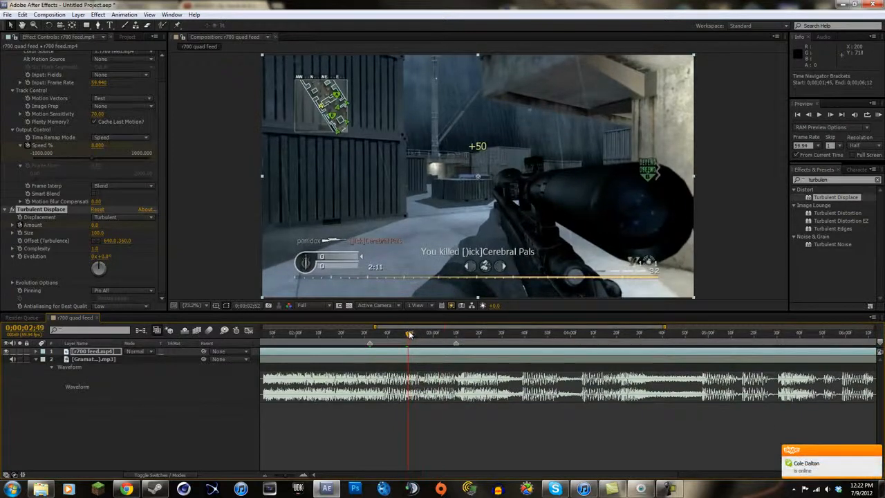
click(98, 225)
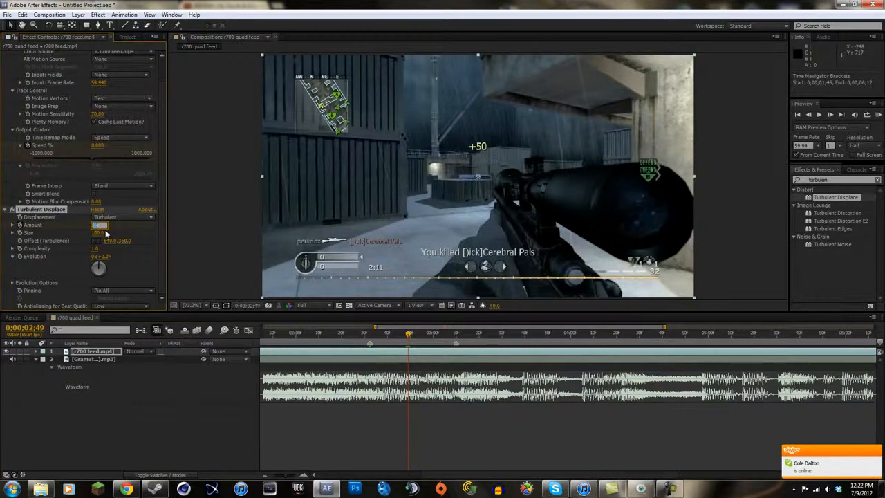
text(50)
key(Return)
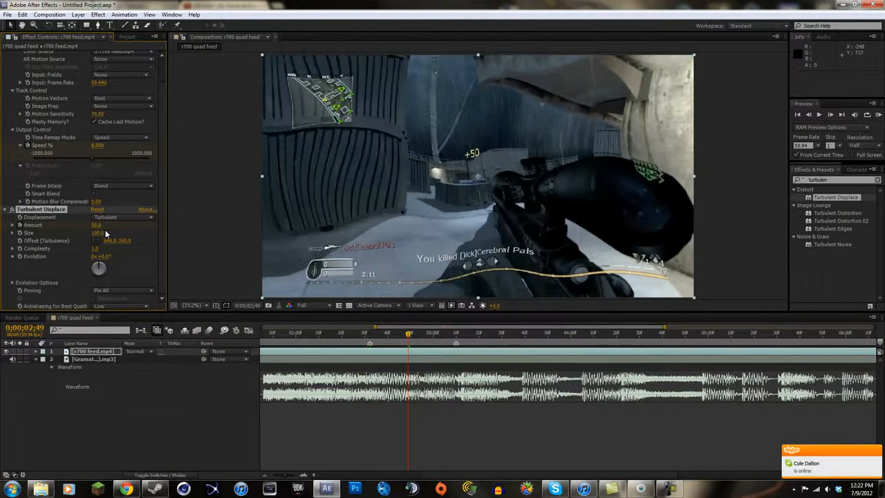
click(97, 227)
text(55)
key(Return)
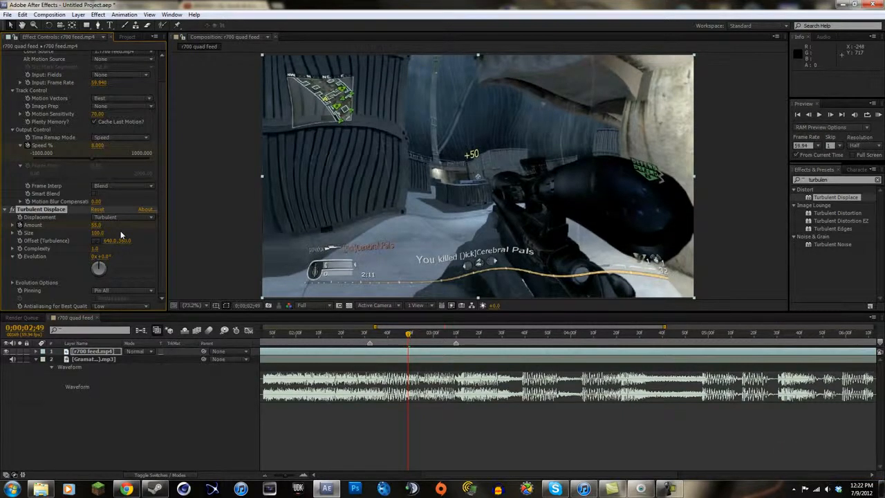
Keyframe the Turbulent Displace Amount back to 0 at 0;00;03;07, just before the second marker
drag(408, 335, 449, 335)
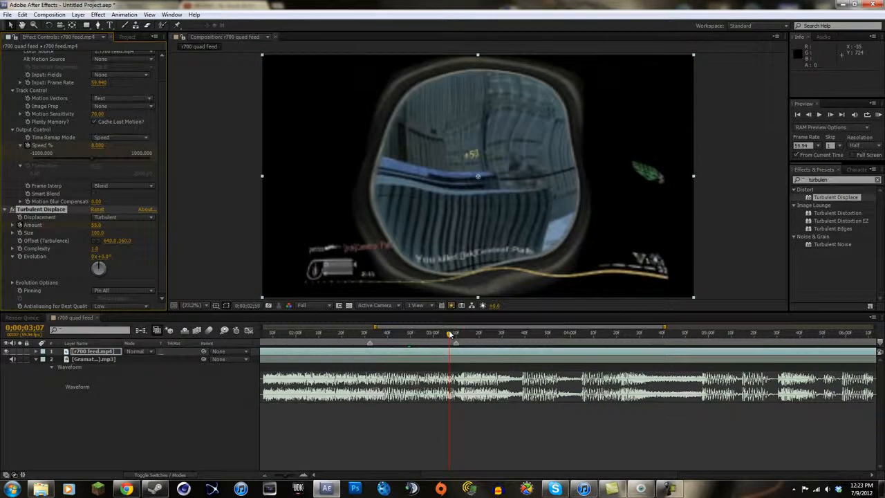
click(91, 229)
click(95, 225)
text(0)
key(Return)
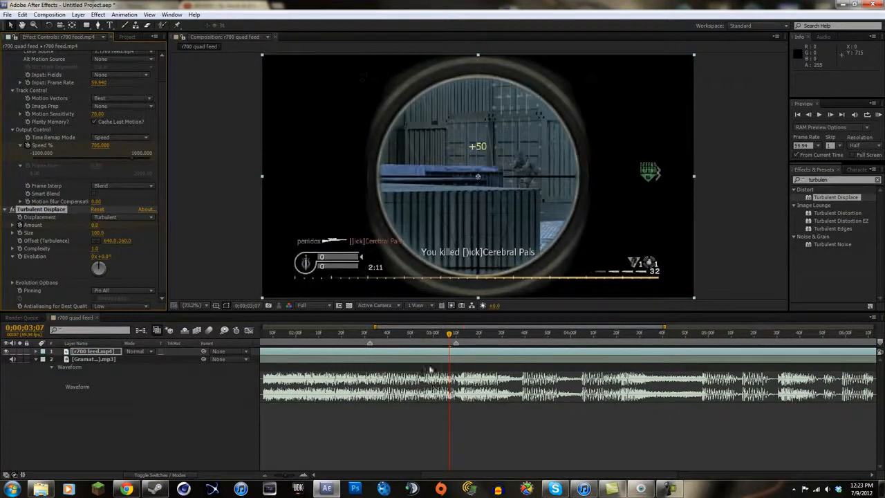
Preview the keyframed displacement in the section after the first marker
click(390, 336)
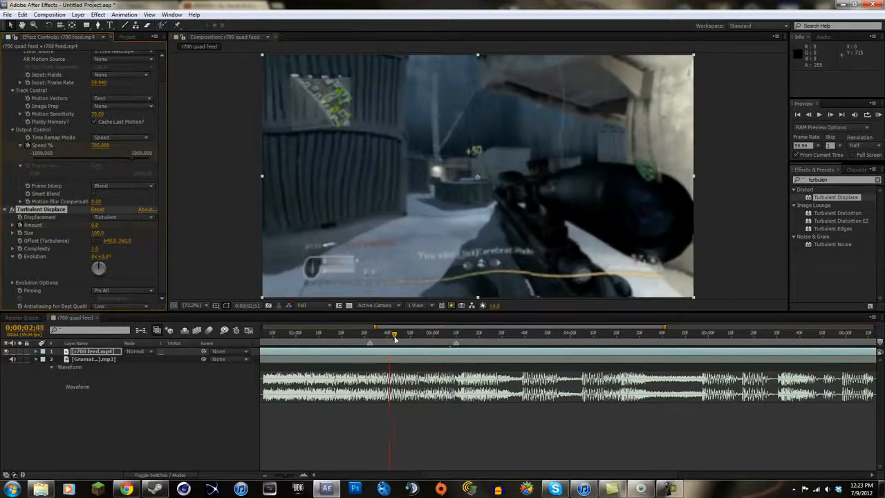
key(space)
mouse_move(388, 335)
mouse_down()
mouse_move(363, 335)
mouse_move(450, 335)
mouse_move(383, 335)
mouse_up()
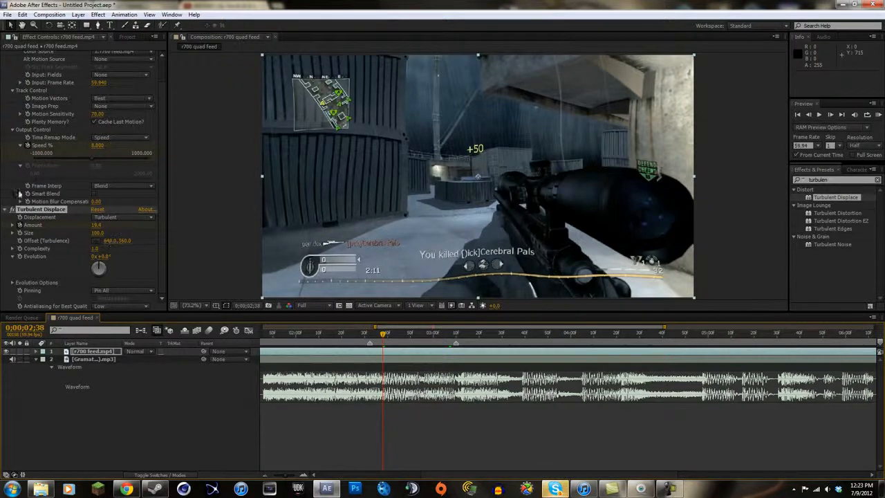
Compare small and large Turbulent Displace Size values on the clip, and set the Size to 161
drag(97, 240, 125, 237)
click(392, 334)
drag(394, 337, 412, 331)
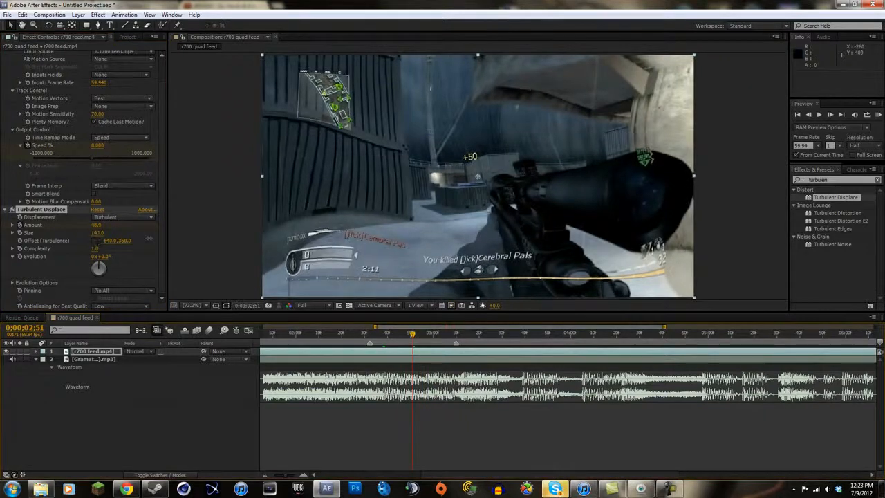
drag(58, 235, 20, 233)
drag(392, 333, 439, 344)
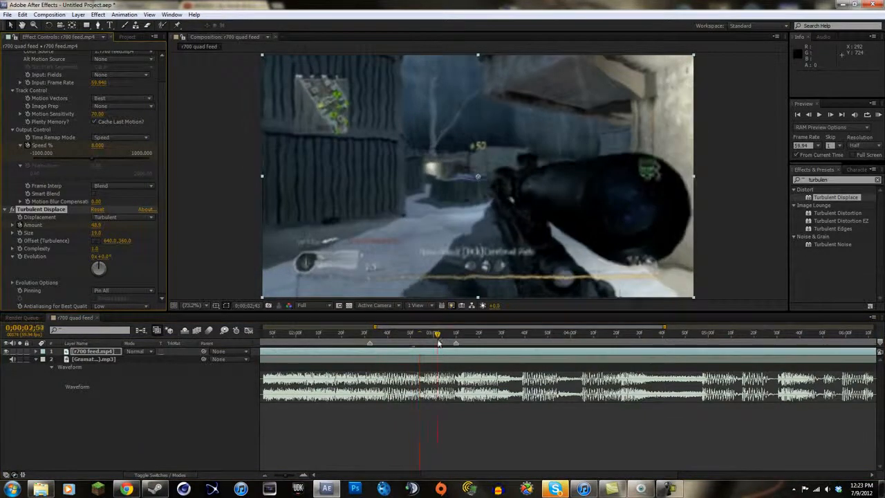
drag(98, 234, 170, 240)
drag(437, 334, 369, 334)
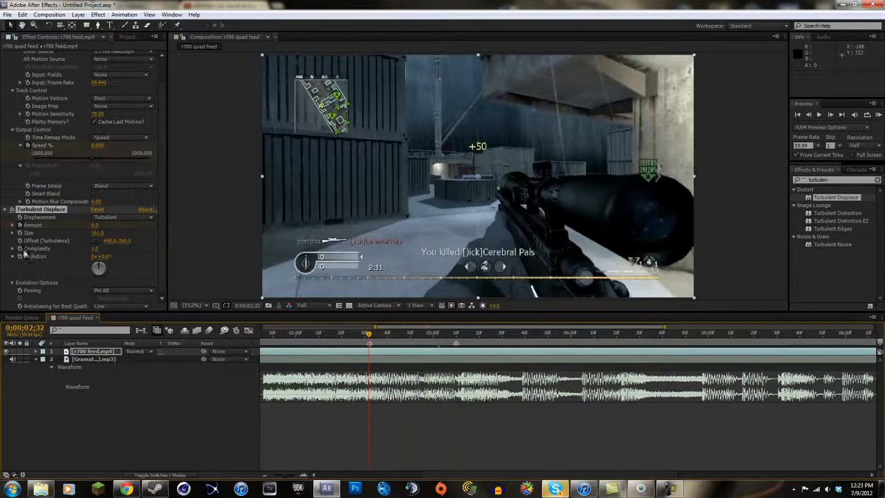
Try shifting the horizontal Offset (Turbulence) value at 0;00;02;50, and restore it to 640
click(124, 241)
click(410, 335)
drag(127, 248, 508, 176)
drag(217, 250, 83, 218)
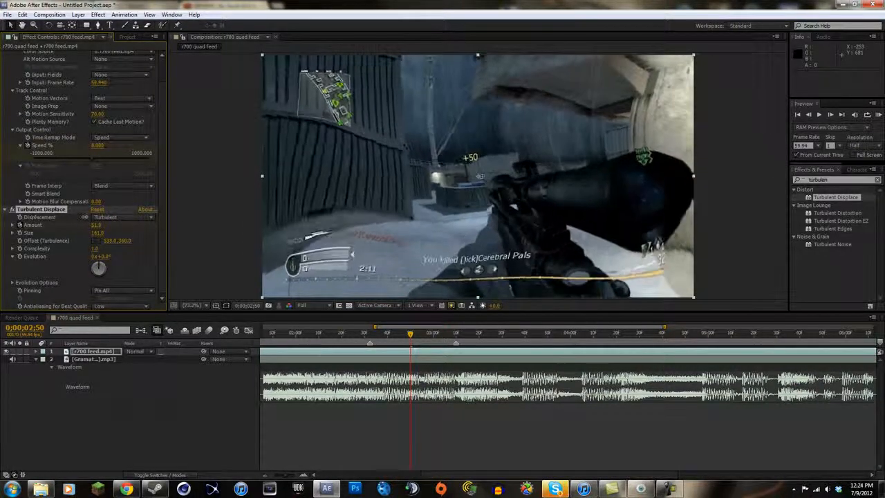
click(108, 242)
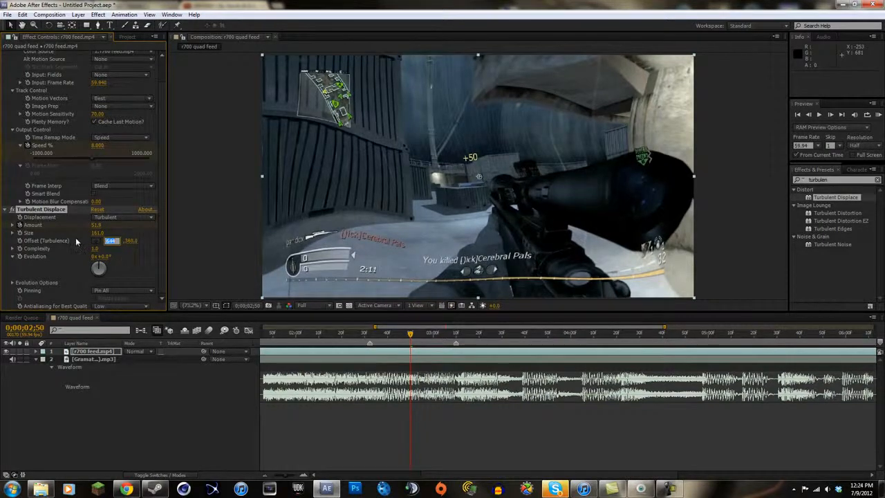
key(Return)
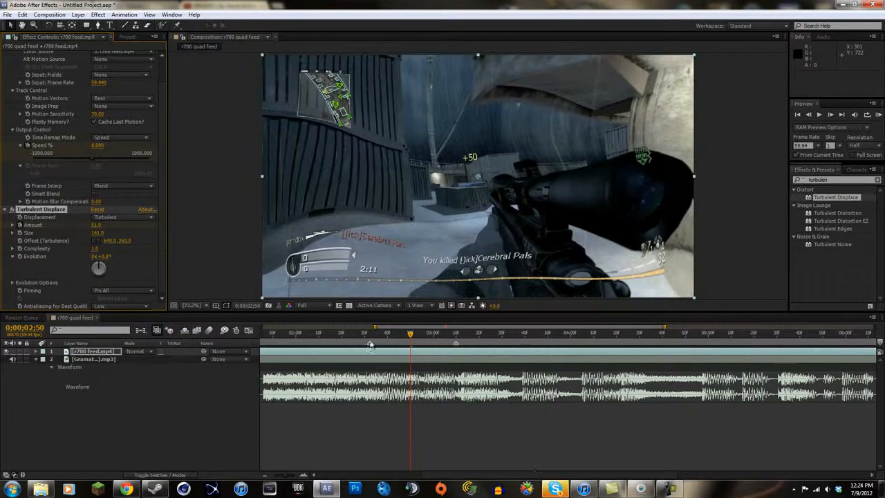
Keyframe Offset (Turbulence) at the top centre of the frame, 639.4, 0.0, at 0;00;02;32
click(370, 338)
drag(370, 340, 368, 339)
click(94, 242)
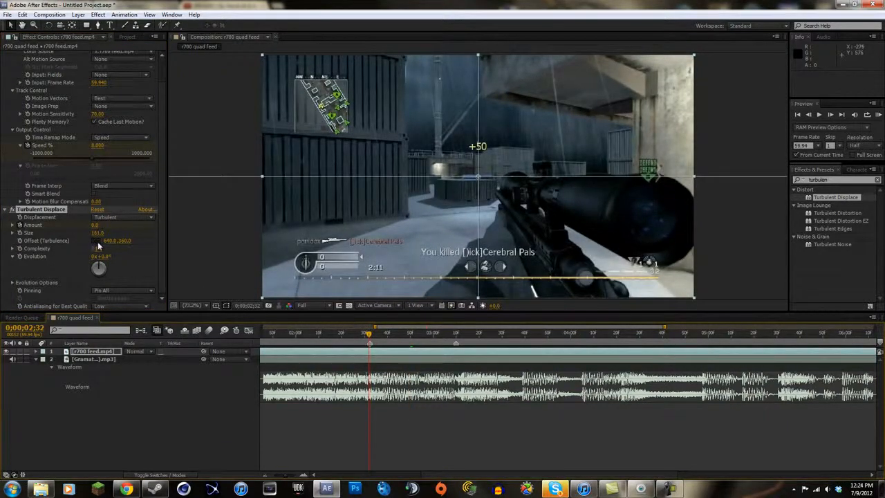
click(478, 53)
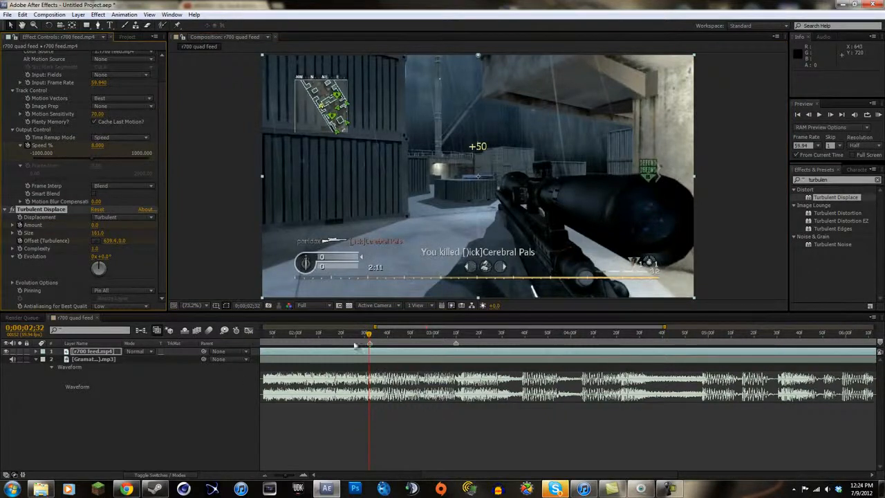
Reveal the keyframes of the r700 feed.mp4 layer, with the current time on the middle Amount keyframe at 0;00;02;49
drag(369, 335, 411, 334)
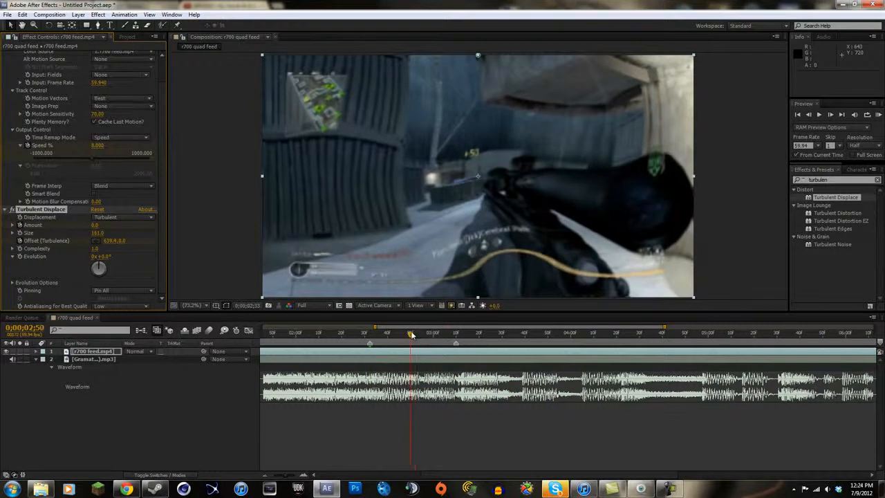
click(411, 351)
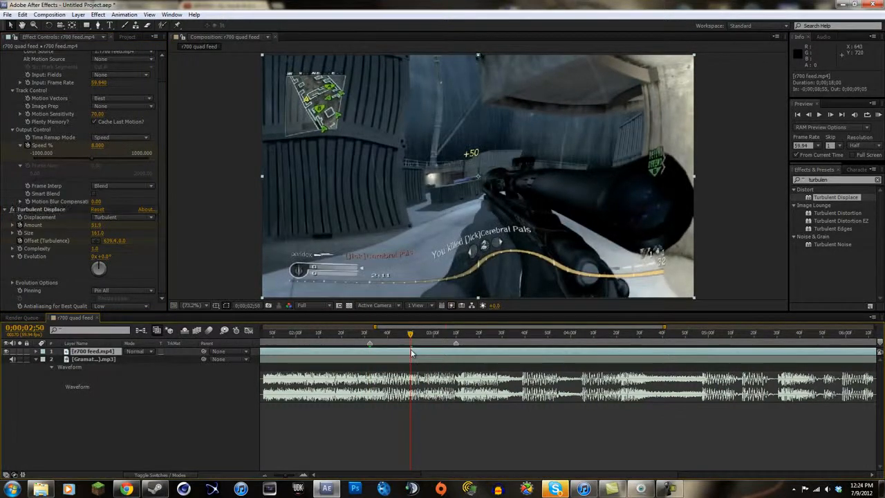
key(u)
key(Page_Up)
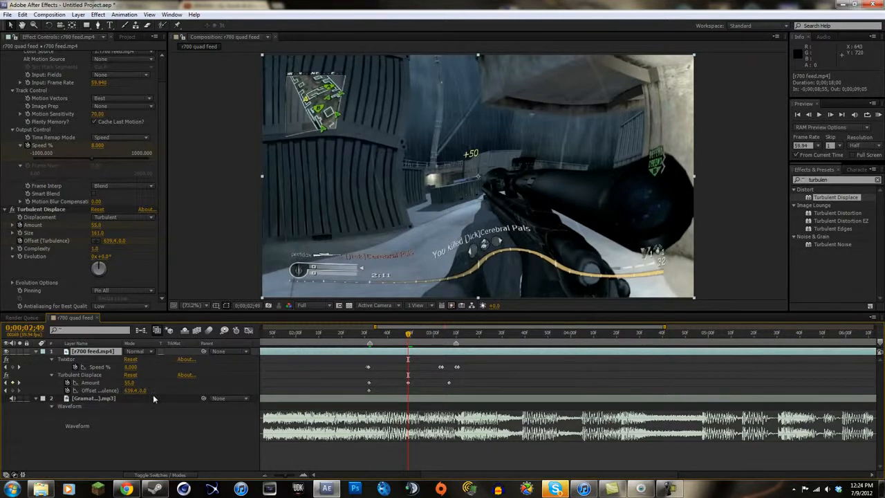
Try placing the Offset (Turbulence) point at the bottom centre of the frame at 0;00;02;49, and remove that change
click(96, 241)
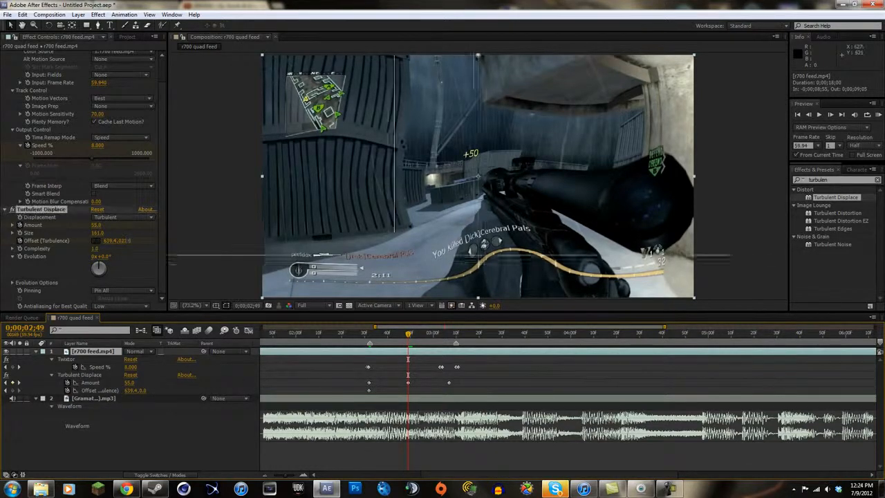
click(478, 298)
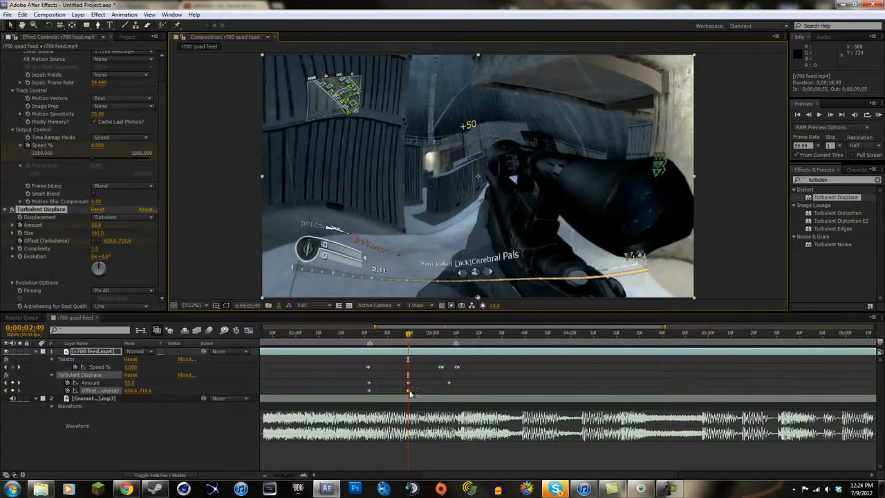
mouse_move(409, 390)
key(Delete)
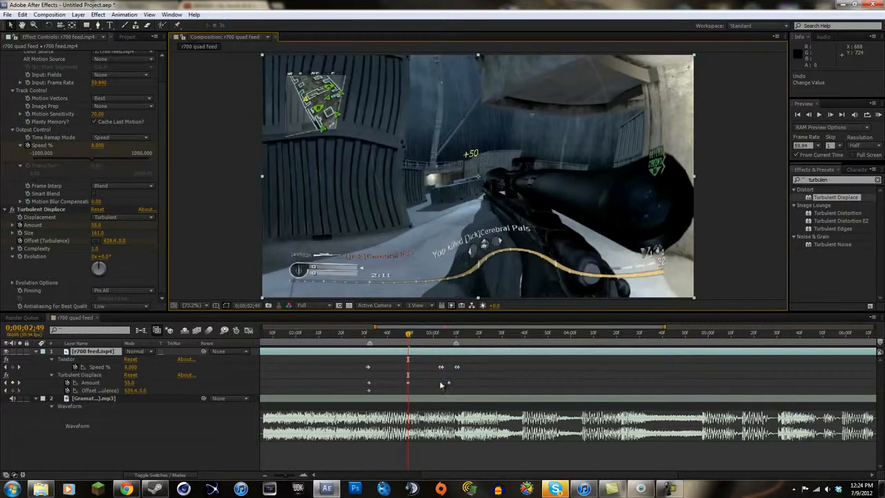
Keyframe Offset (Turbulence) at the bottom centre of the frame, 638.0, 718.6, at 0;00;03;07
drag(410, 337, 369, 332)
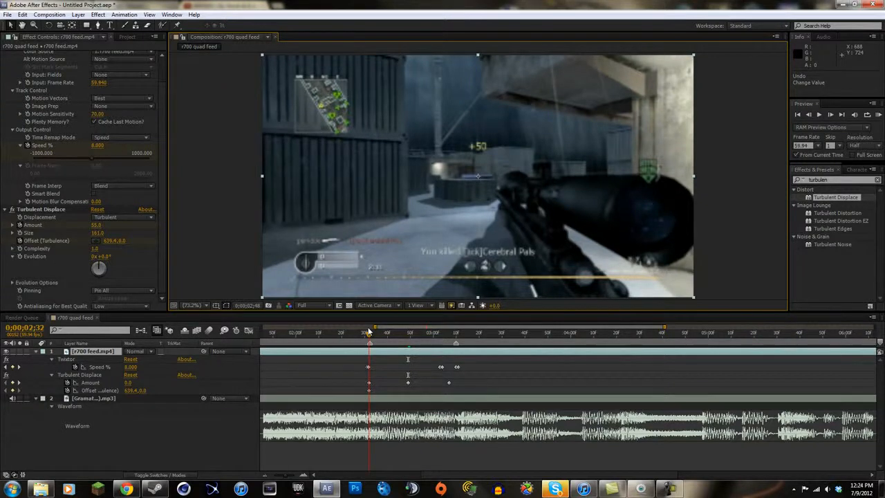
drag(368, 332, 449, 336)
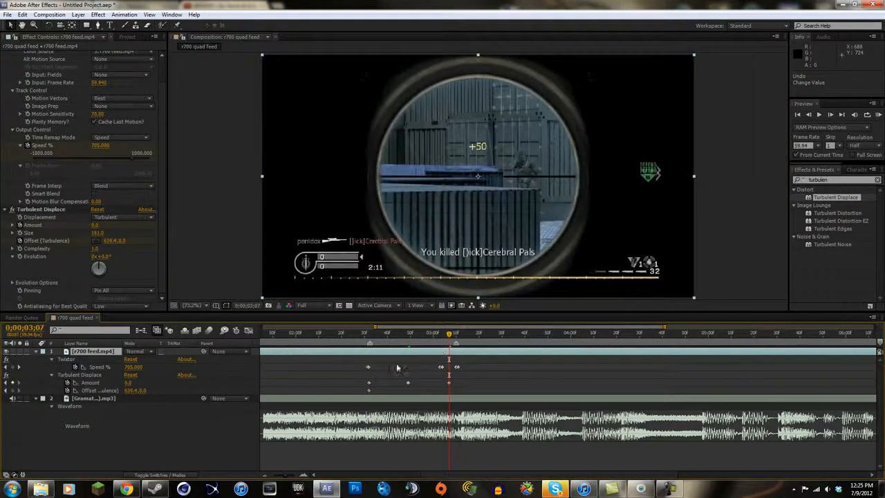
click(96, 242)
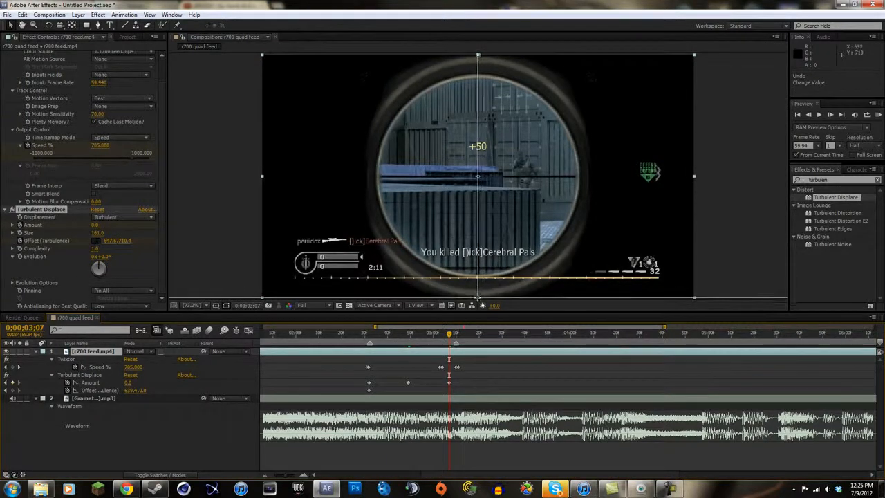
click(478, 176)
Keyframe Turbulent Displace's Evolution at 0x+0.0° at 0;00;02;32 and 0x+288.0° at 0;00;03;07
drag(448, 335, 369, 332)
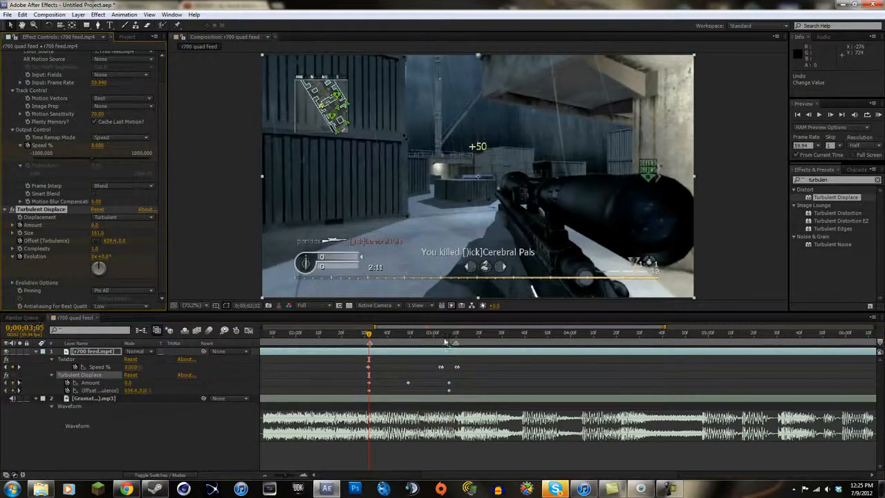
drag(445, 342, 450, 338)
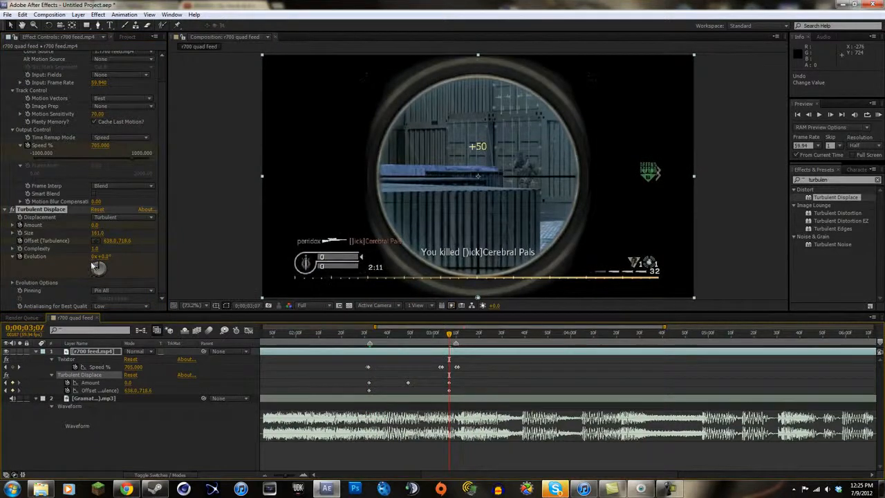
drag(99, 267, 108, 275)
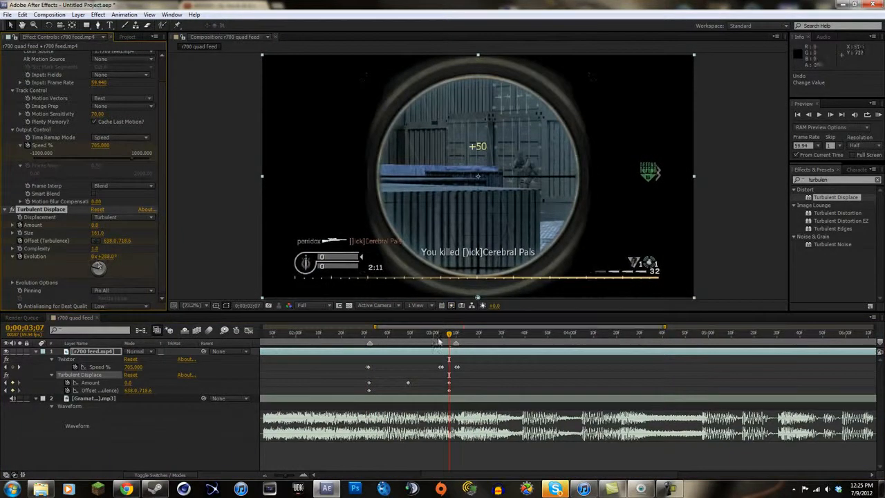
Preview the turbulent warp from before its first keyframe, and return the current time to 0;00;02;30
drag(429, 338, 302, 315)
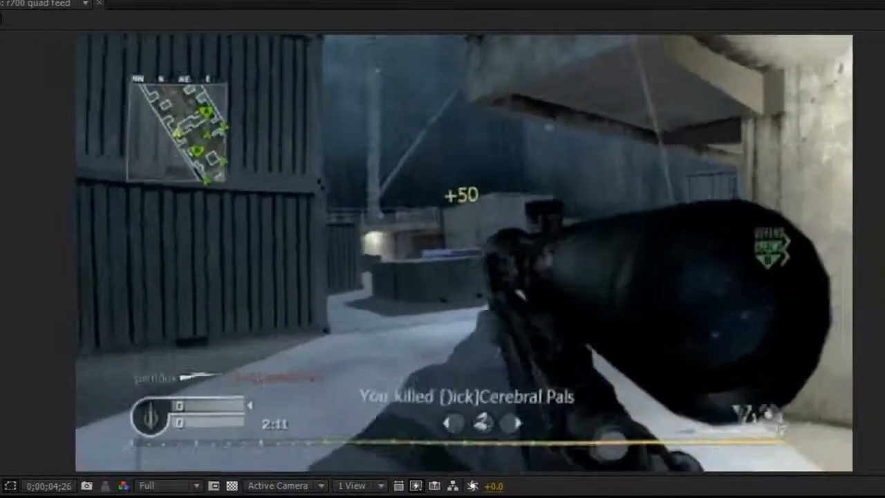
key(space)
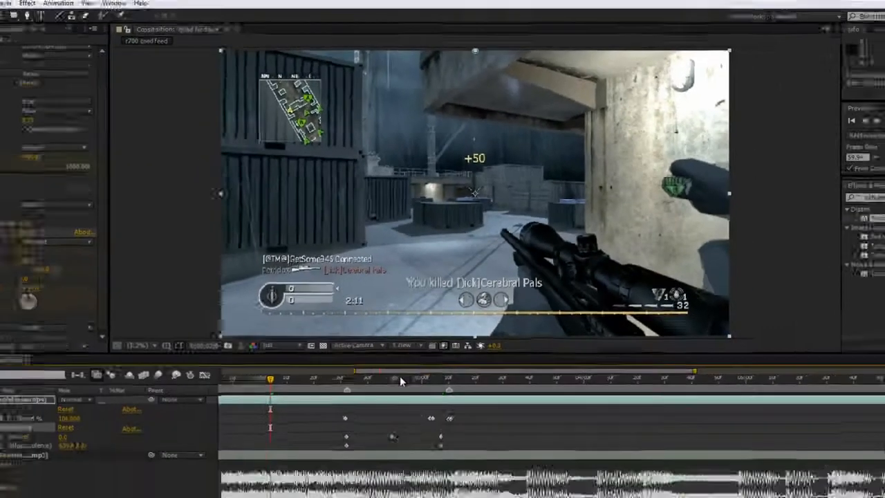
drag(410, 335, 367, 344)
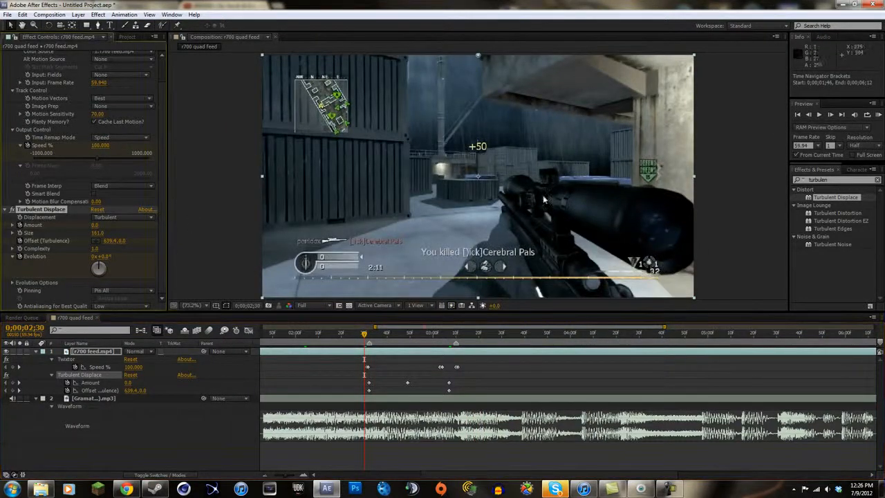
Replace Turbulent Displace on the r700 feed.mp4 layer with the Warp effect, and set the current time to 0;00;02;53
key(Delete)
drag(832, 180, 738, 171)
text(warp)
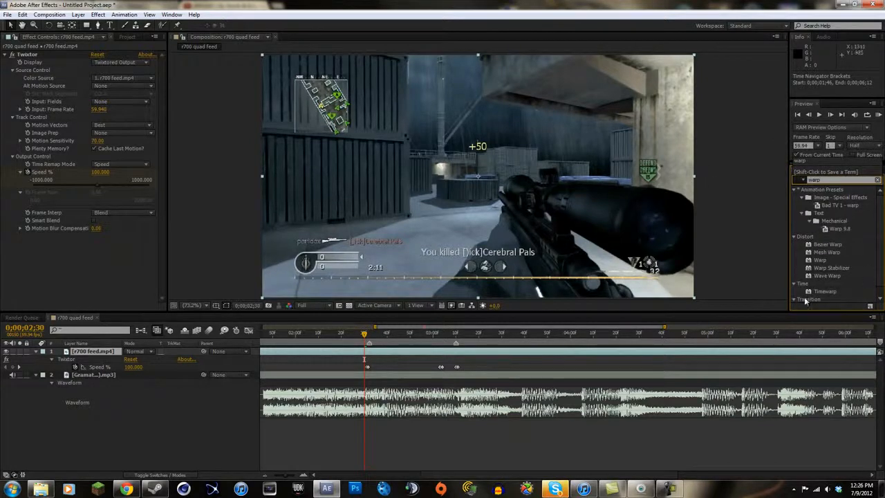
drag(821, 262, 308, 351)
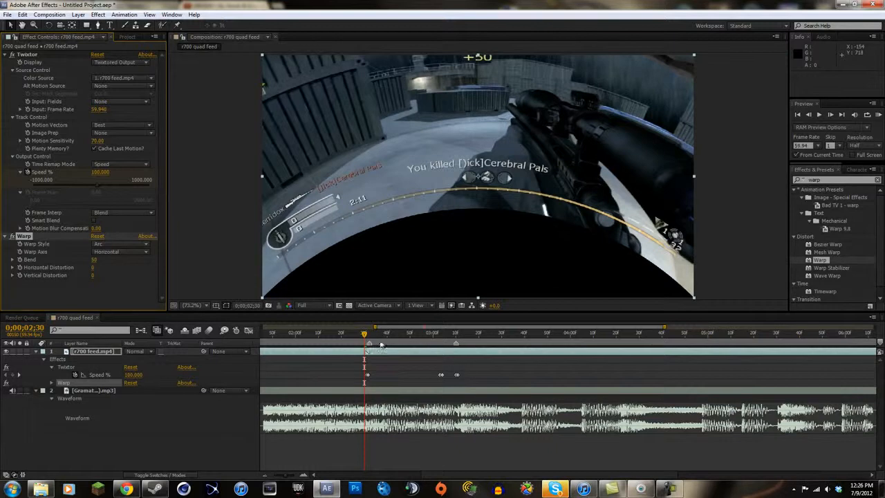
click(416, 334)
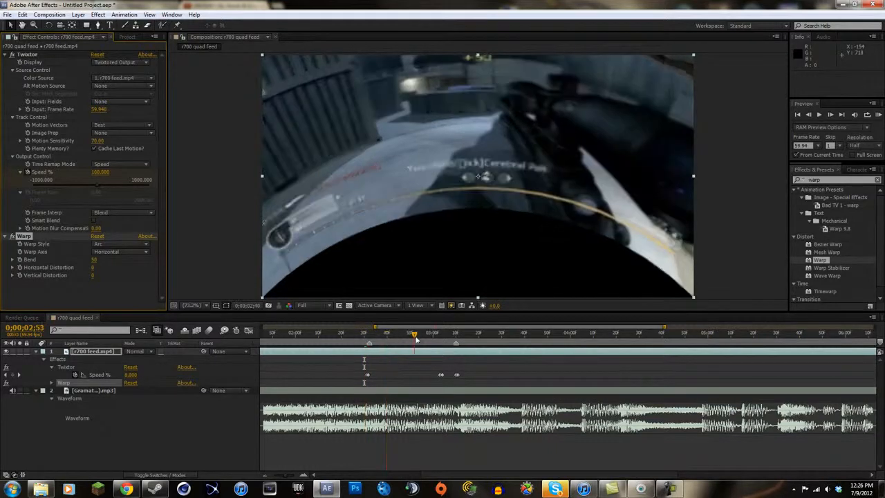
Try varying the Bend of the Arc warp, and restore it to 50
click(110, 245)
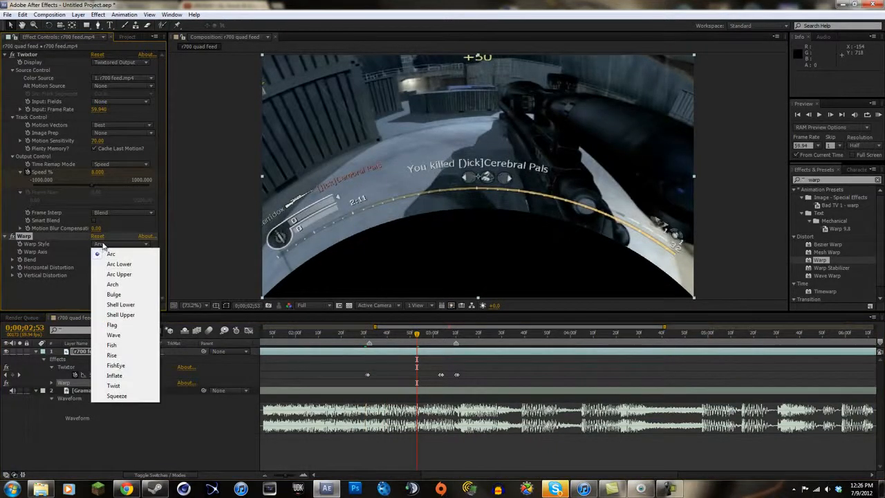
click(65, 297)
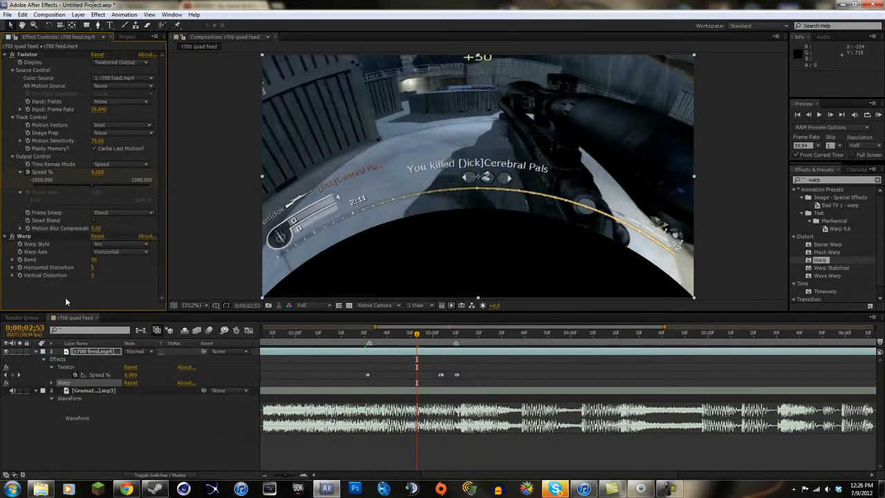
drag(93, 262, 126, 253)
Try the Arc Lower and Bulge warp styles, varying Horizontal Distortion on the Bulge style
click(132, 247)
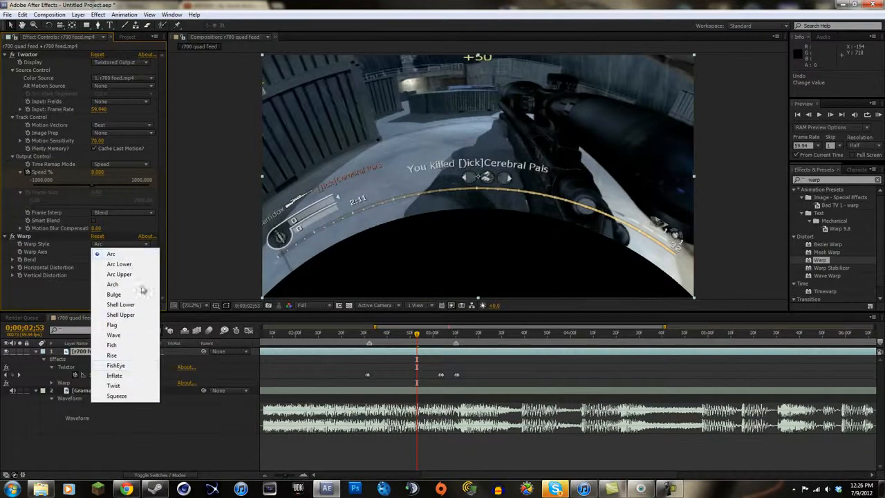
click(119, 263)
click(110, 246)
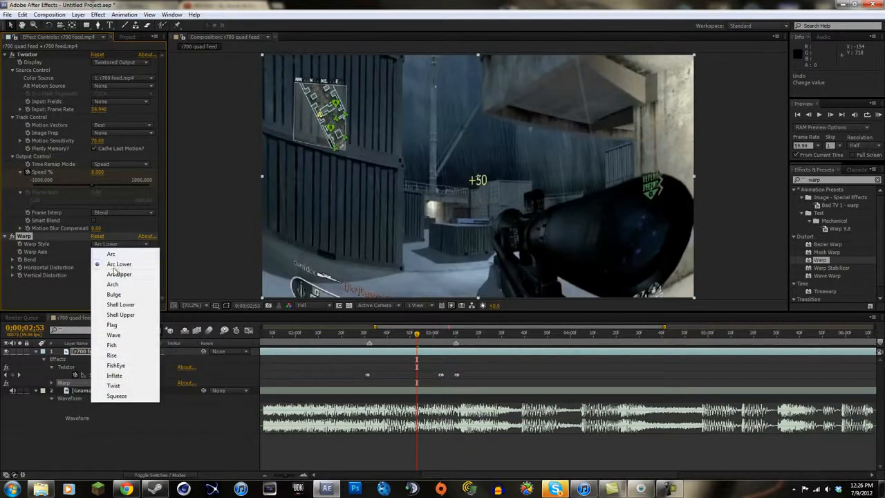
click(116, 290)
click(120, 246)
click(119, 291)
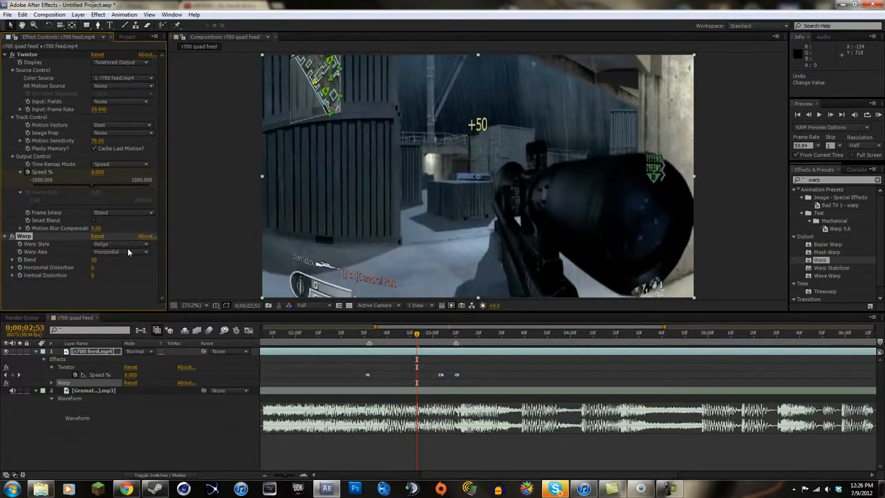
click(94, 270)
drag(97, 271, 127, 263)
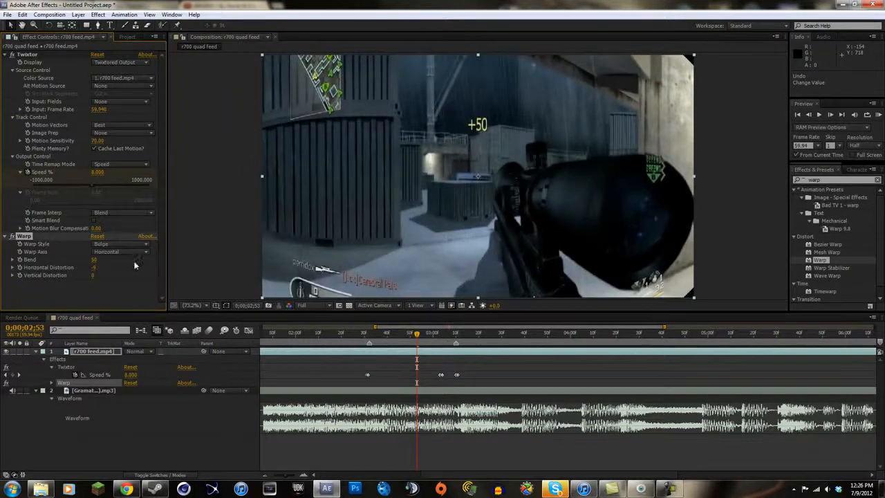
Try the Flag and Wave warp styles on the clip
click(136, 245)
click(129, 325)
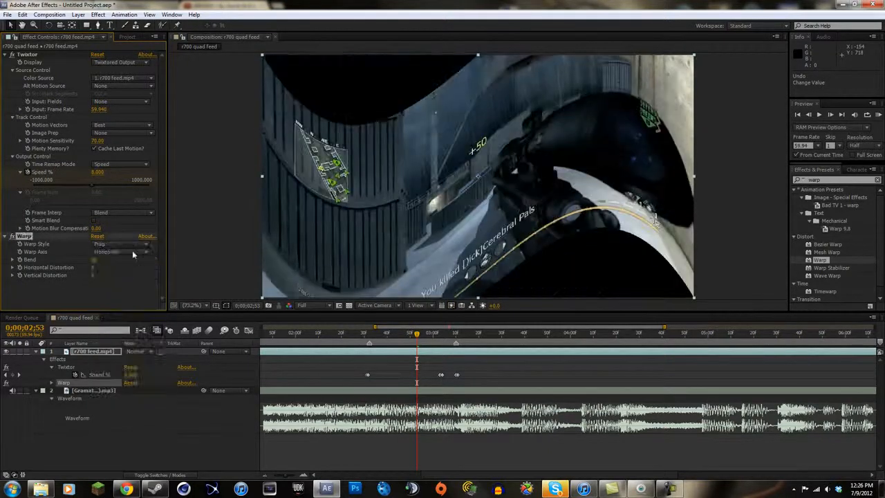
click(133, 243)
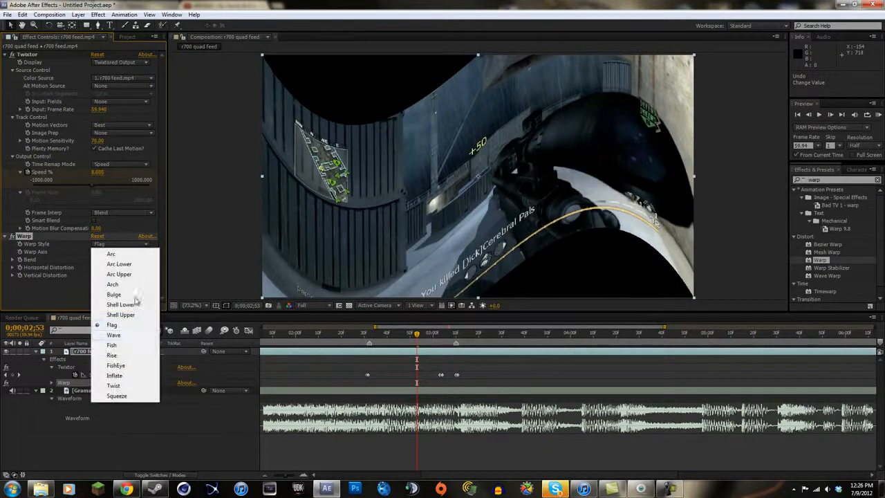
click(132, 336)
click(135, 247)
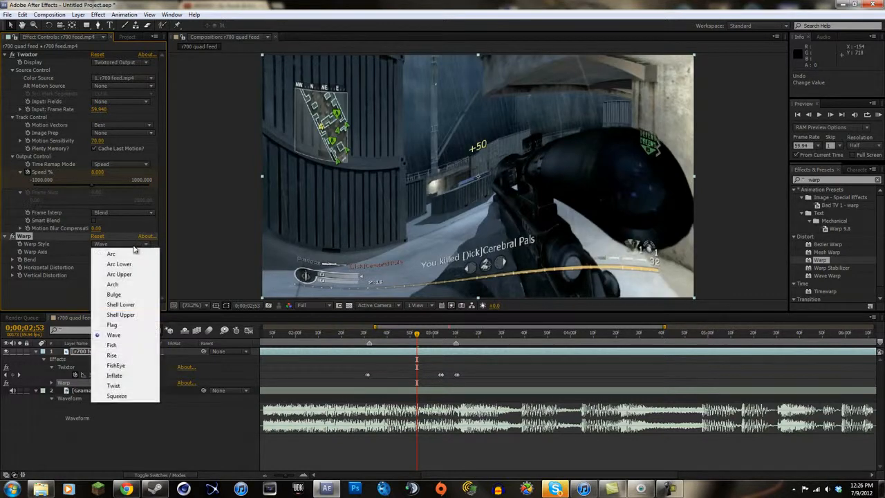
click(70, 298)
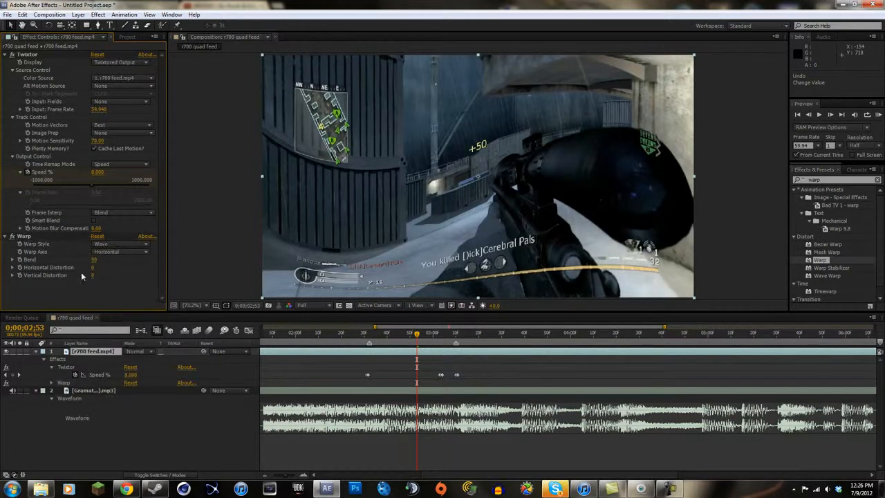
Try shifting the Wave warp's Horizontal Distortion, and undo the change
drag(92, 267, 72, 268)
key(ctrl+z)
key(ctrl+z)
Try the FishEye, Inflate and Twist warp styles, varying Horizontal Distortion on the Twist style
click(107, 245)
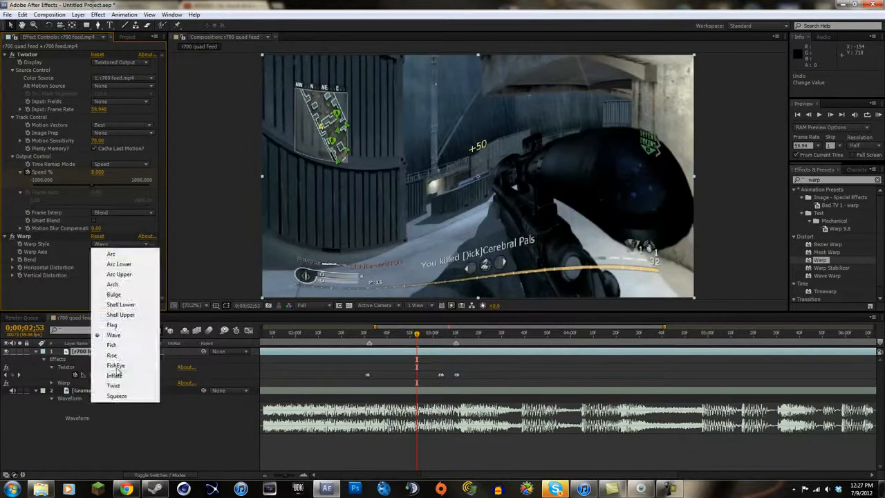
click(115, 365)
click(131, 245)
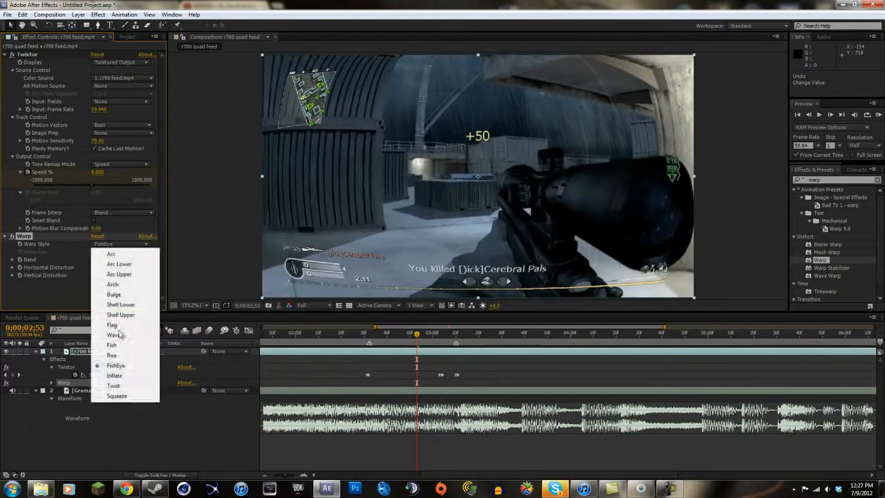
click(124, 377)
click(135, 245)
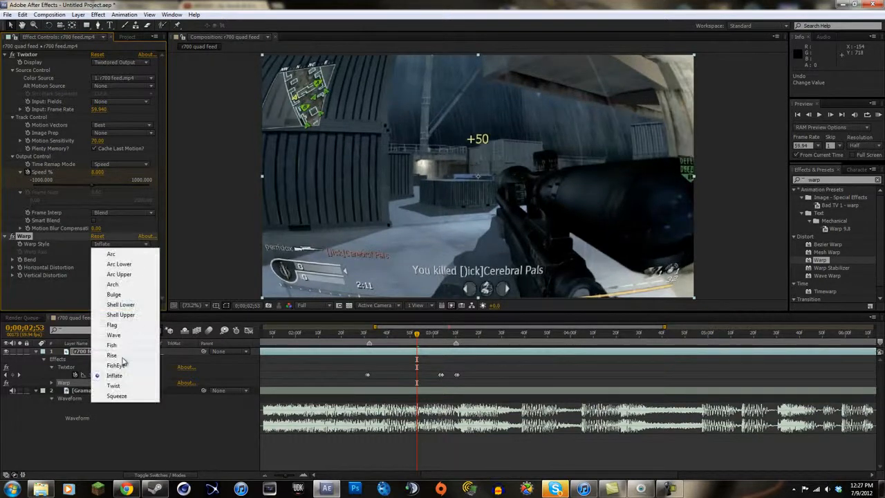
click(121, 385)
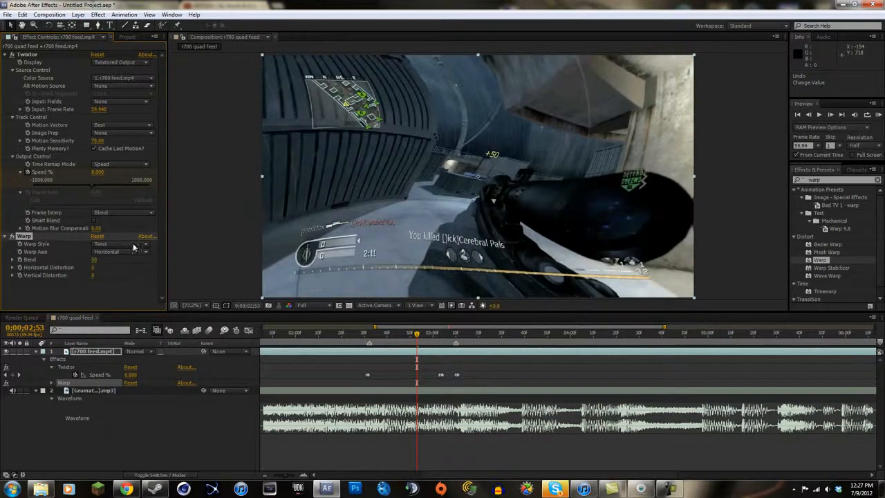
drag(93, 269, 96, 240)
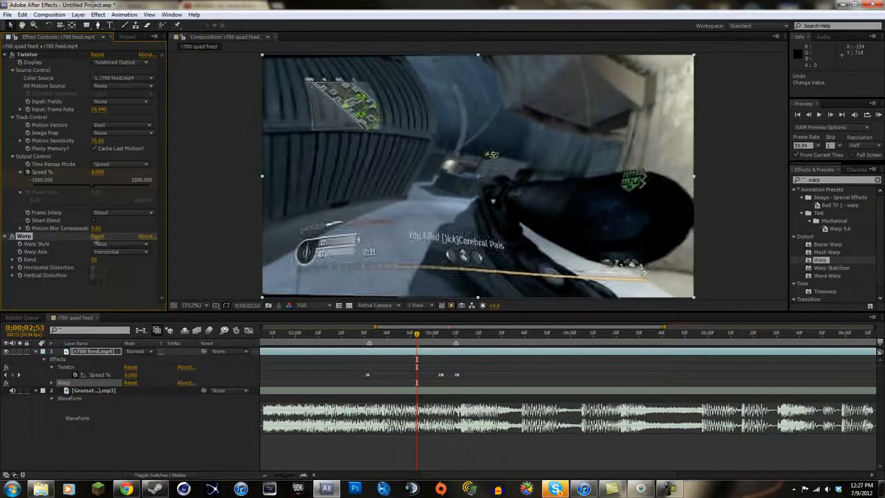
Delete the Warp effect from the r700 feed.mp4 layer
click(111, 246)
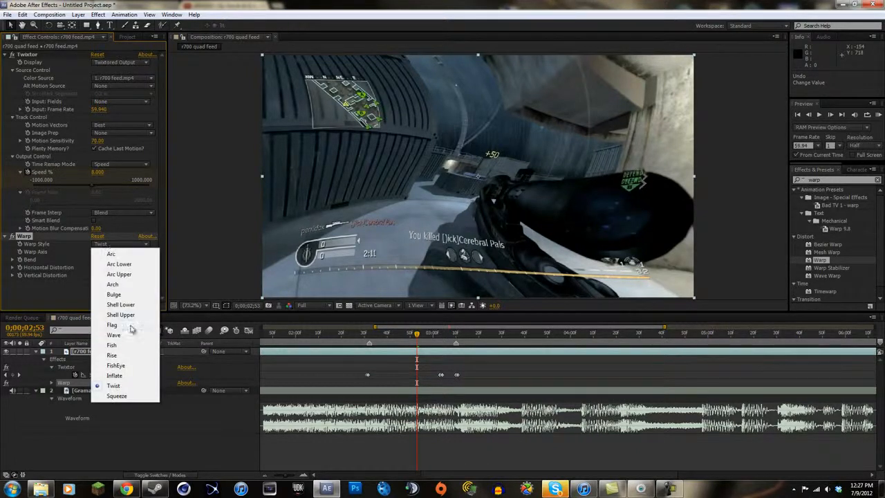
click(72, 318)
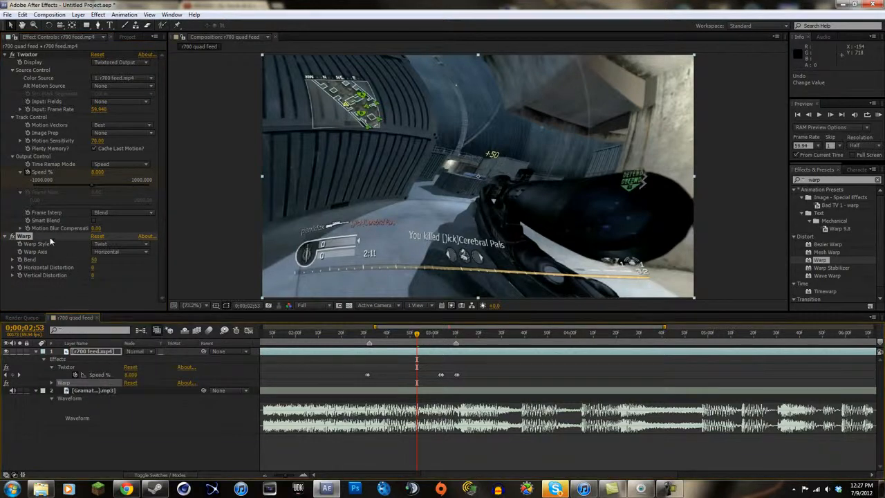
key(Delete)
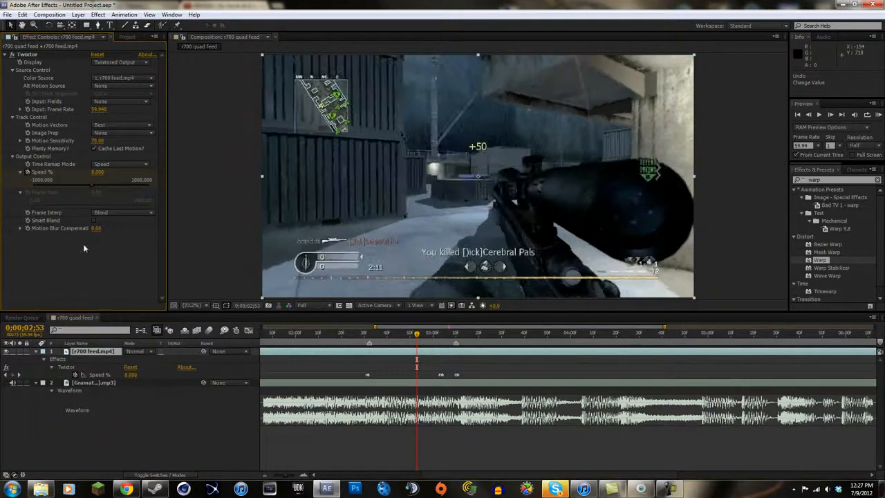
drag(414, 335, 462, 363)
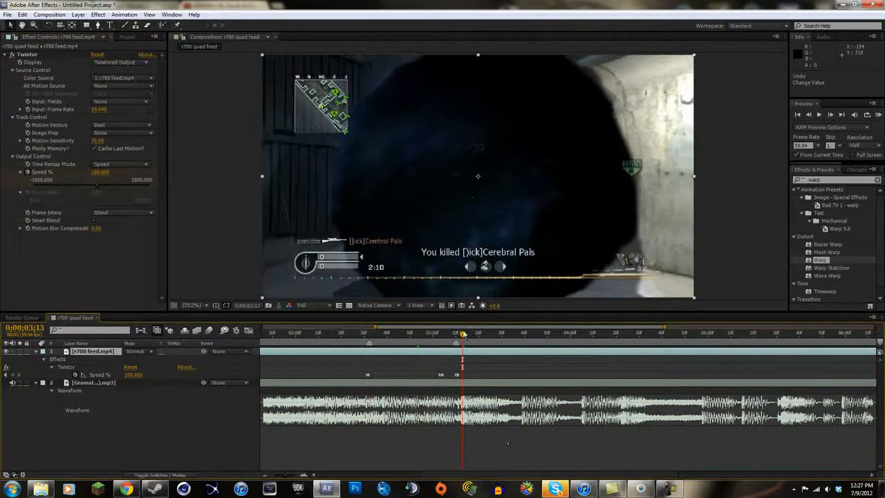
drag(380, 337, 405, 345)
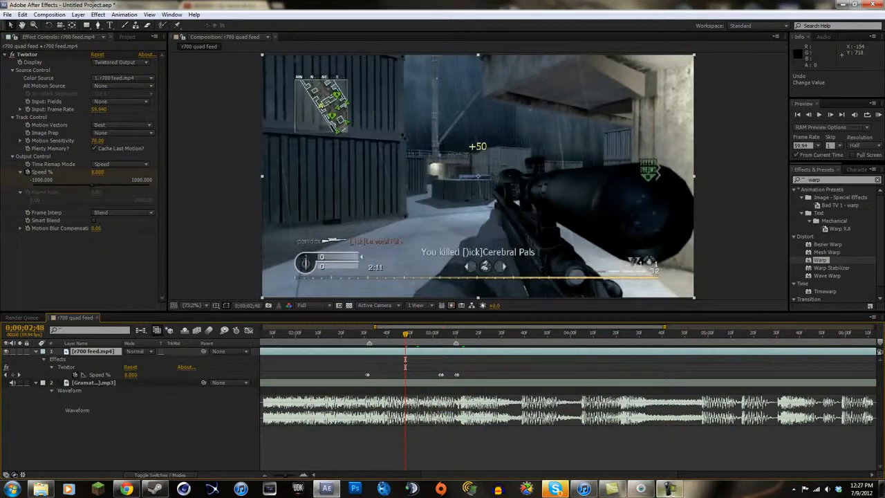
click(668, 489)
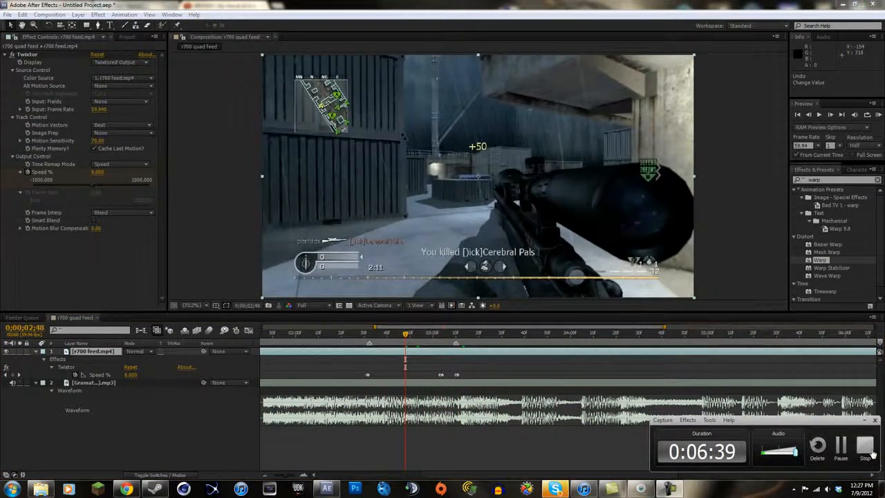